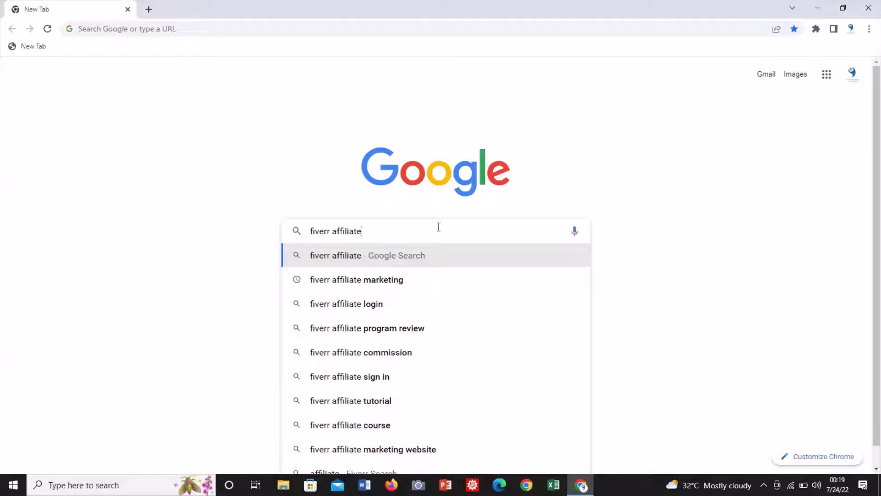
Search Google for "fiverr affiliate", and open the sign-up form on the Fiverr Affiliates Program site
left_click(415, 256)
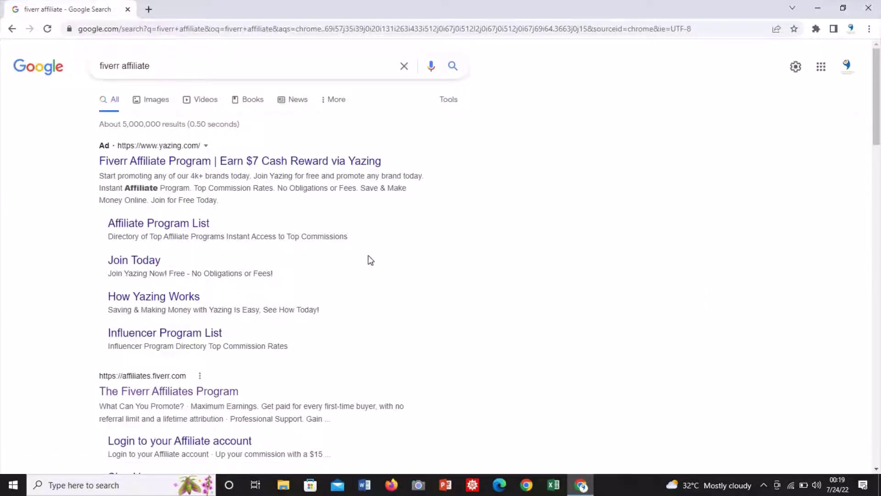
left_click(217, 394)
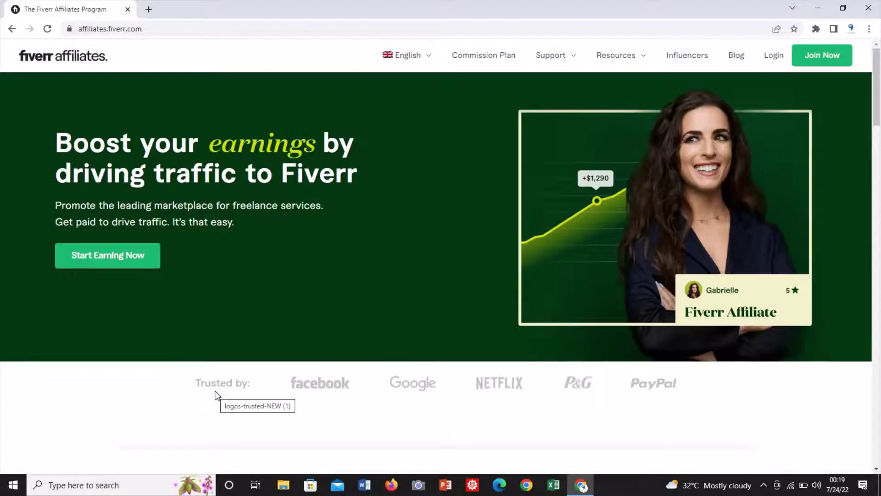
scroll(215, 390, "down", 1)
scroll(216, 392, "down", 2)
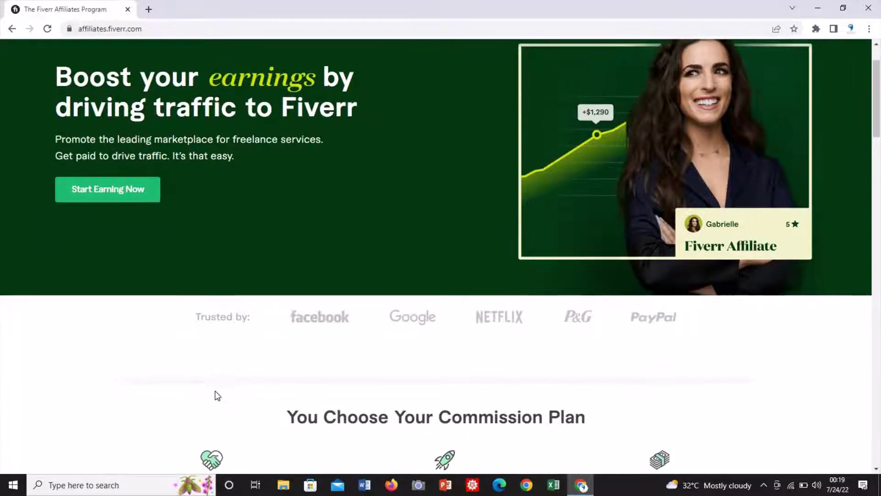
scroll(216, 391, "down", 2)
scroll(215, 391, "down", 4)
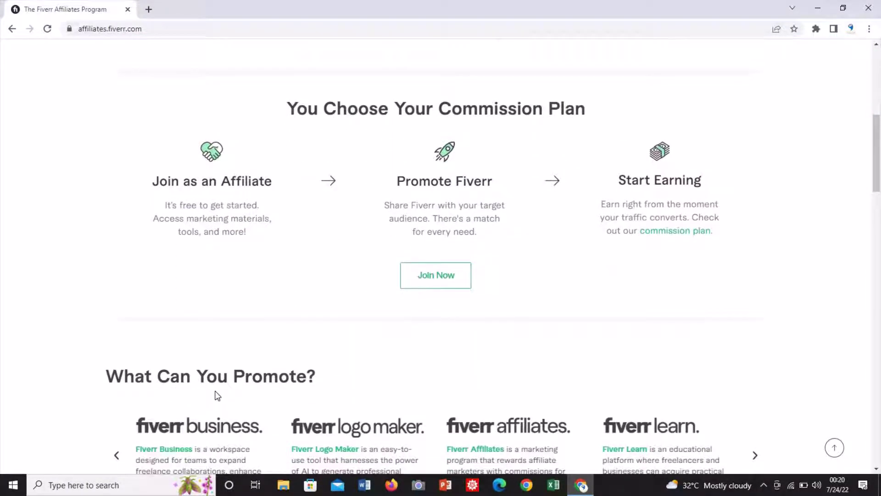
left_click(428, 277)
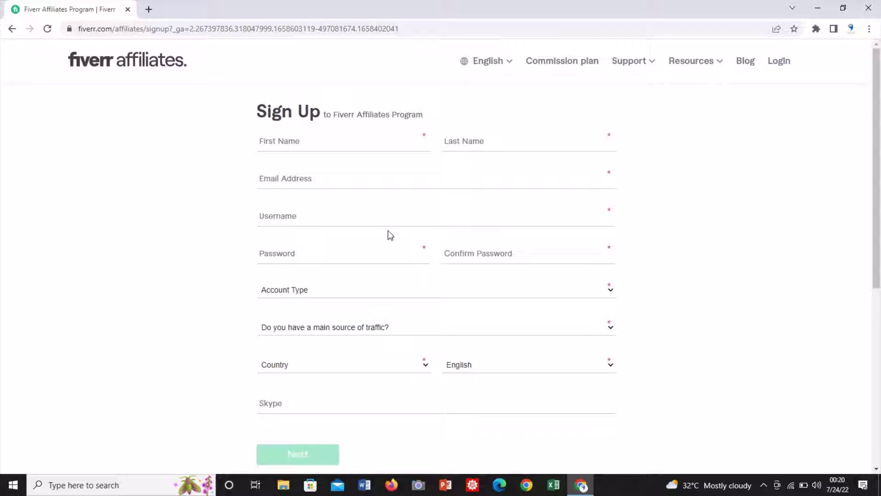
Enter the applicant's first name, choose the Private account type, and answer Yes to having a main source of traffic
left_click(314, 142)
type("Shahzaib")
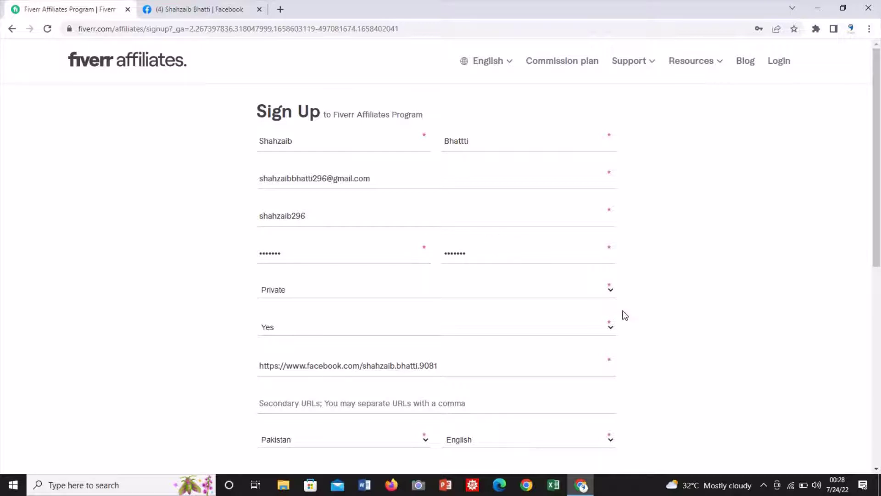
left_click(614, 292)
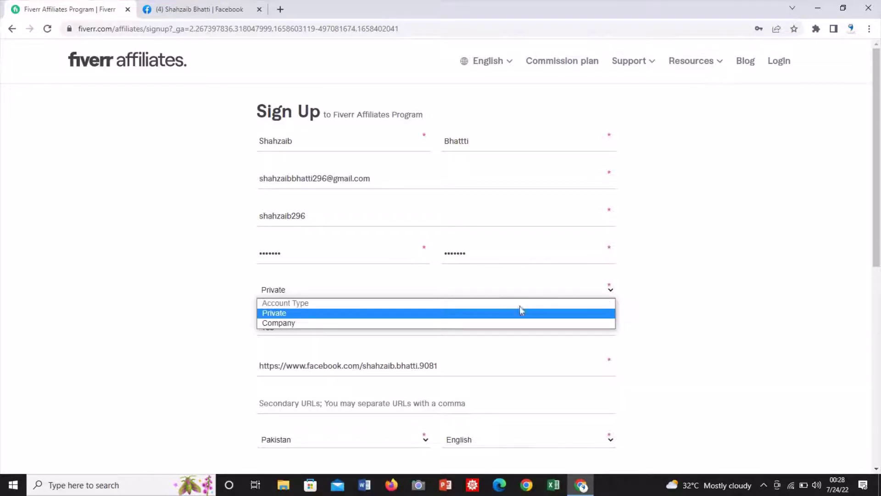
left_click(489, 312)
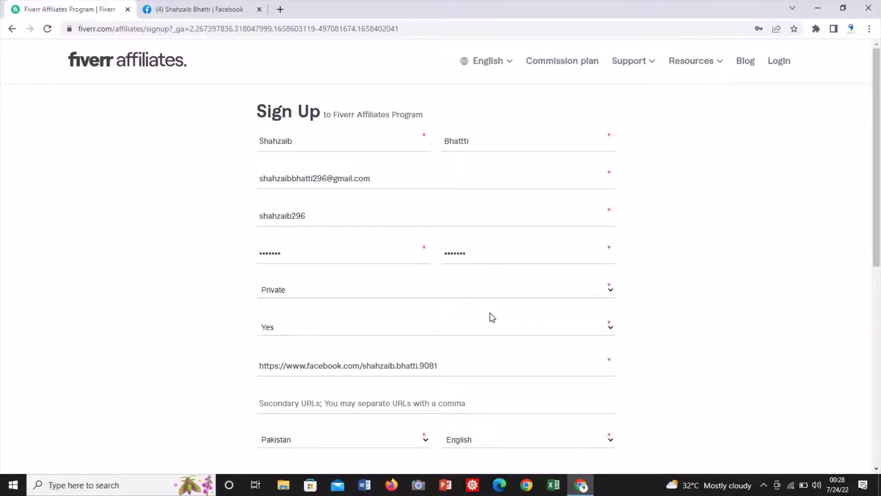
left_click(612, 327)
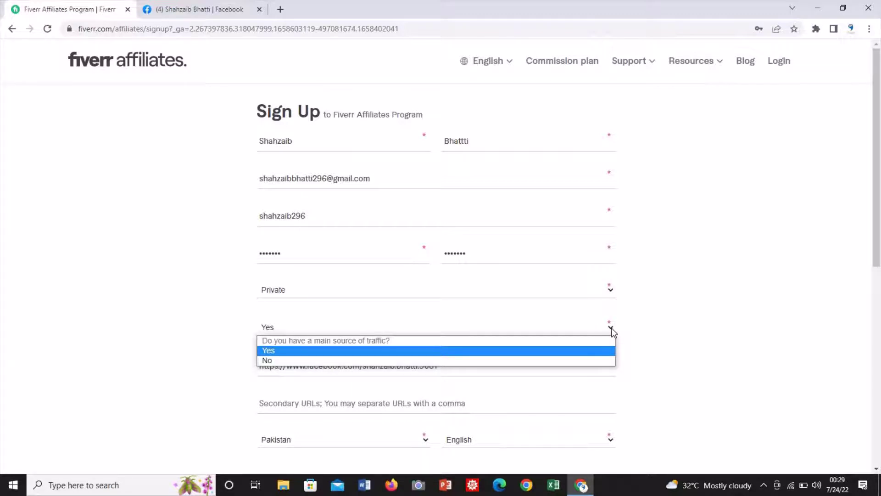
left_click(600, 351)
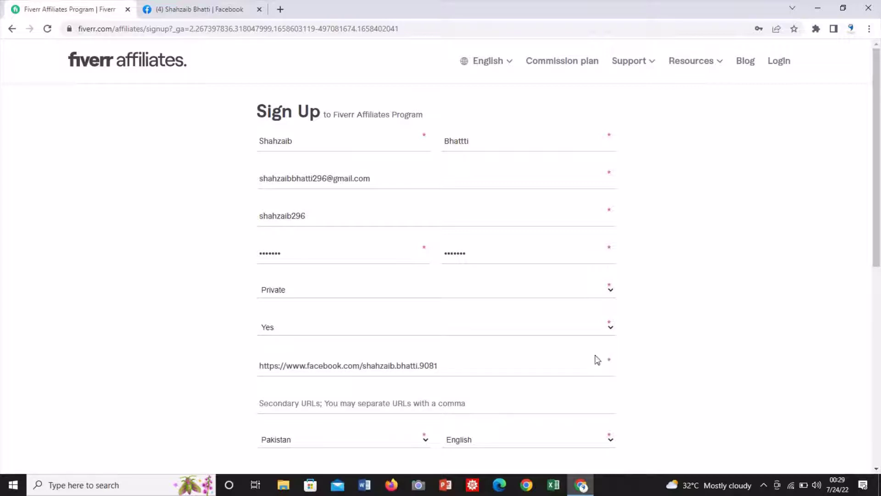
Review the URL, language and Skype fields, keeping English as the language, and submit the first sign-up page
left_click(441, 372)
left_click(454, 404)
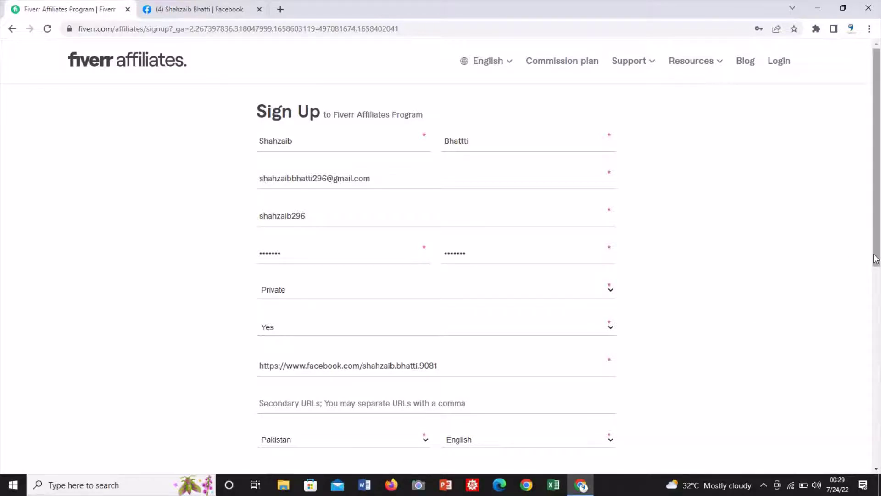
left_click_drag(876, 258, 877, 340)
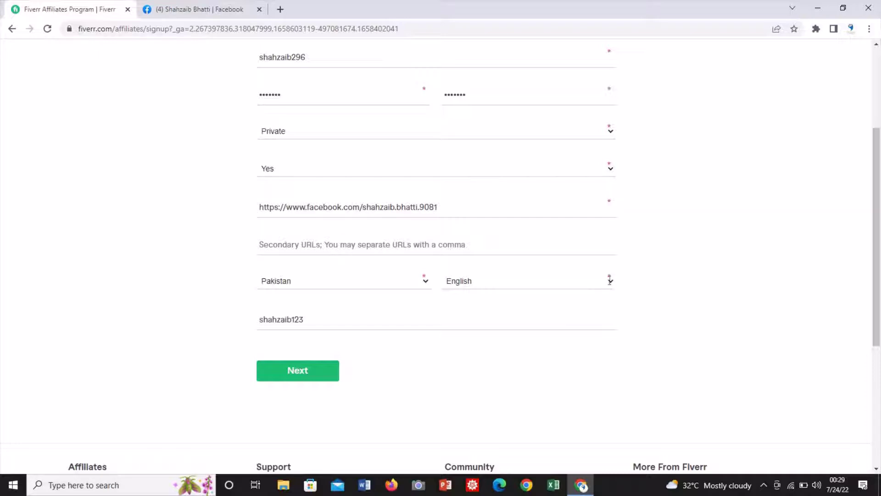
left_click(613, 283)
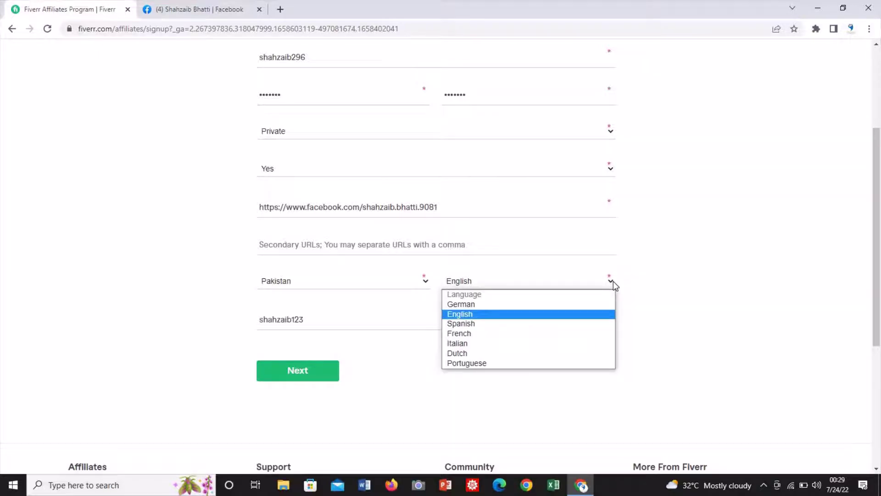
left_click(613, 281)
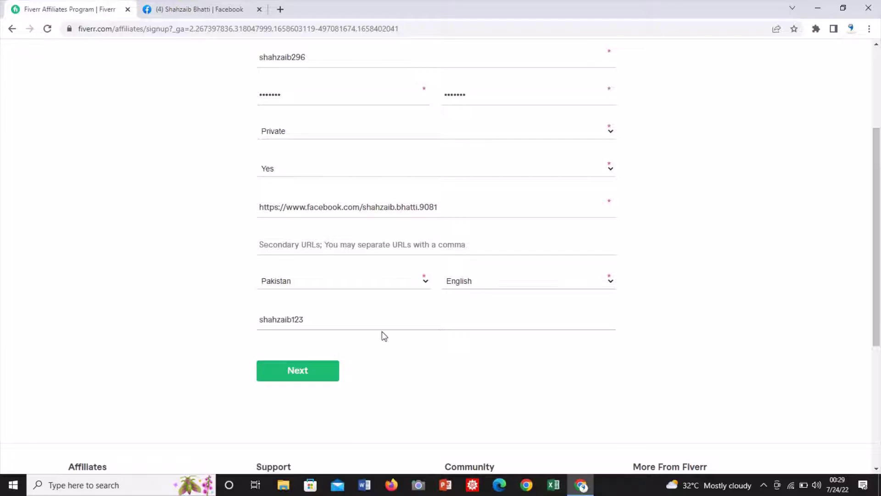
left_click(308, 321)
left_click(309, 370)
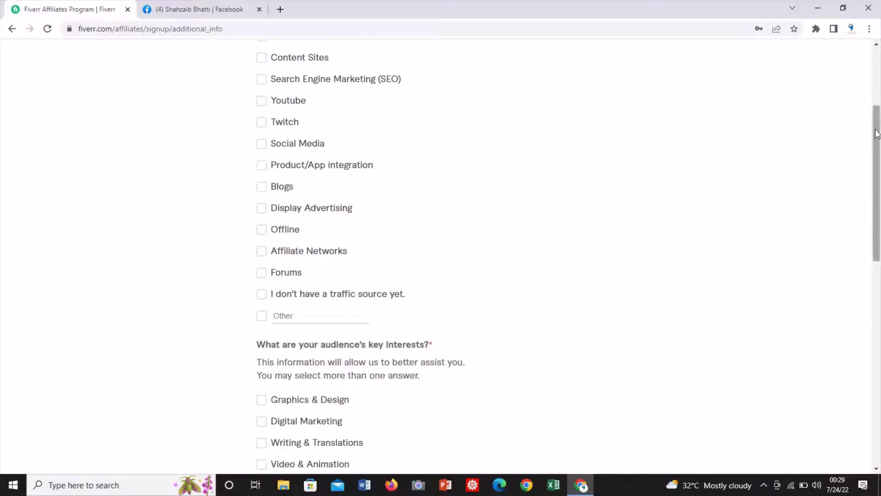
Select Youtube, Social Media, Product/App integration and Affiliate Networks as the ways to promote Fiverr services
left_click_drag(876, 140, 880, 76)
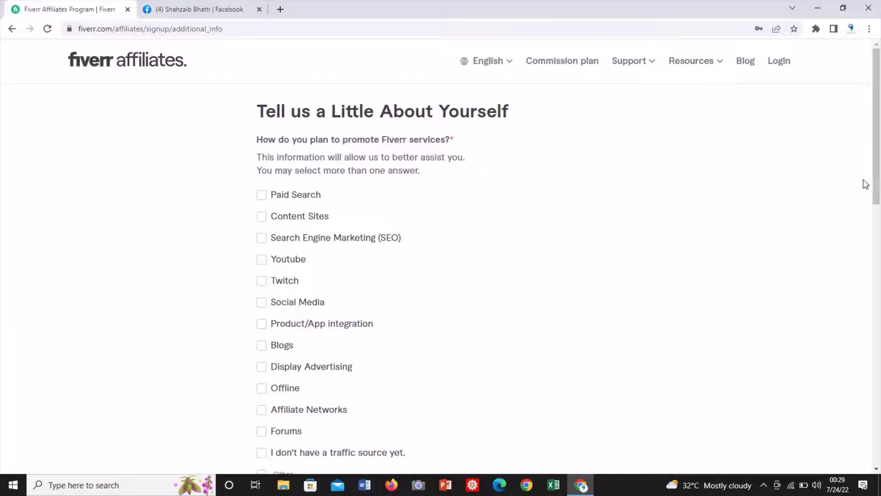
left_click_drag(877, 180, 878, 216)
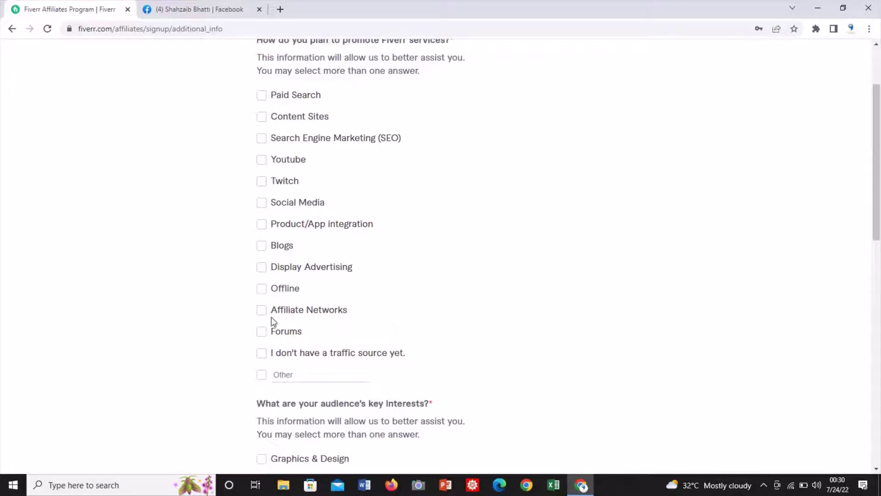
left_click(261, 310)
left_click(260, 225)
left_click(264, 162)
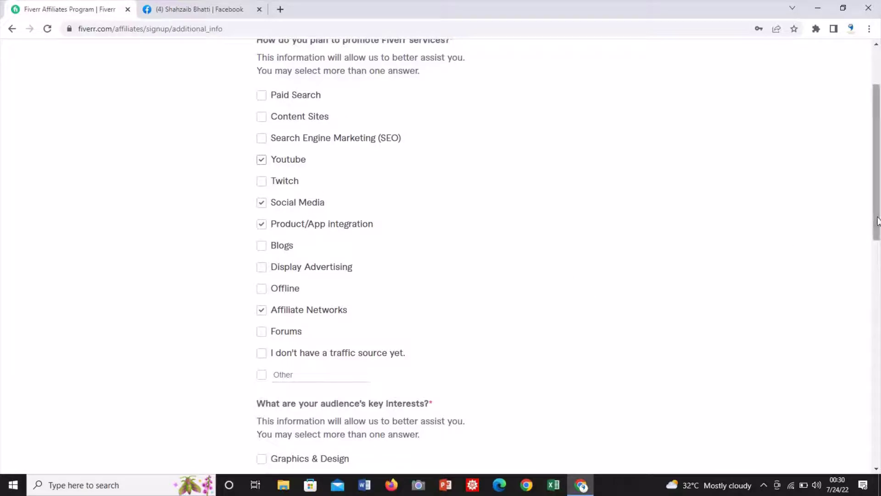
Select Digital Marketing, Music & Audio and Fun & Lifestyle as the audience's key interests
left_click_drag(878, 220, 878, 318)
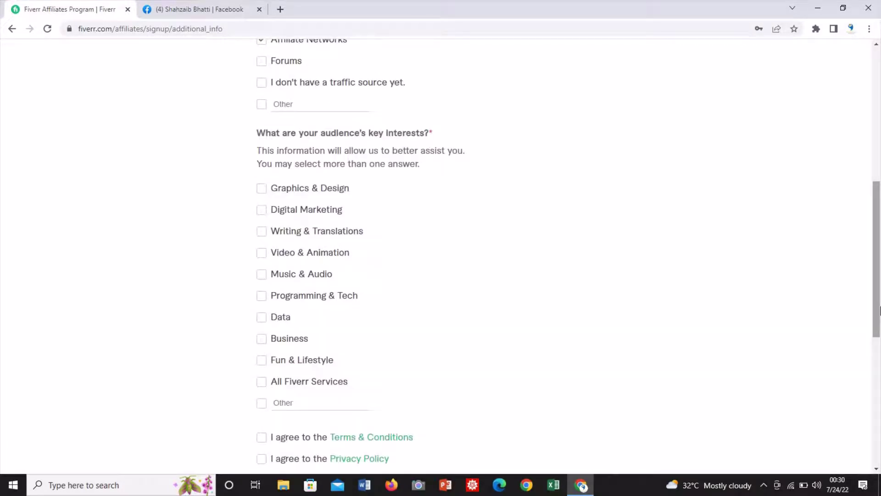
left_click(262, 211)
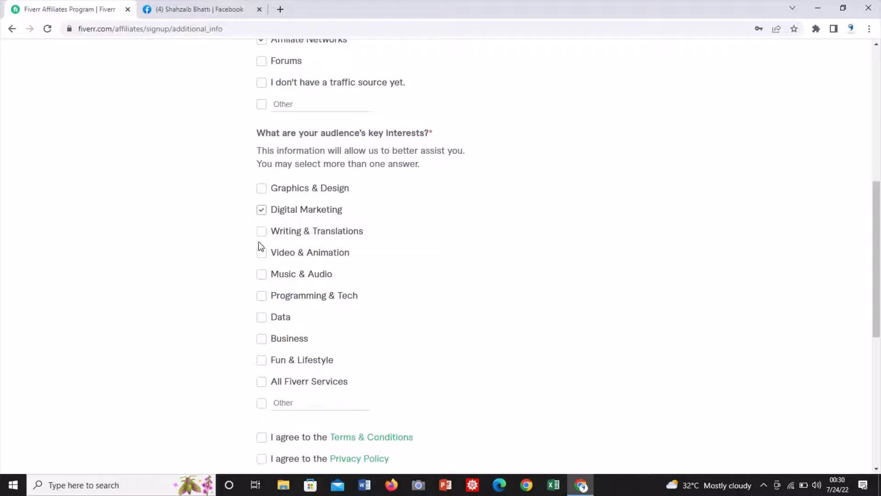
left_click(262, 276)
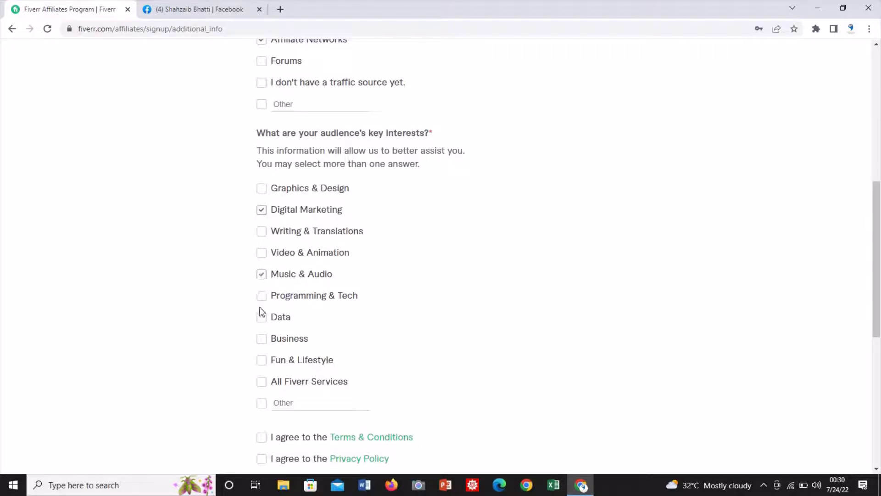
left_click(262, 360)
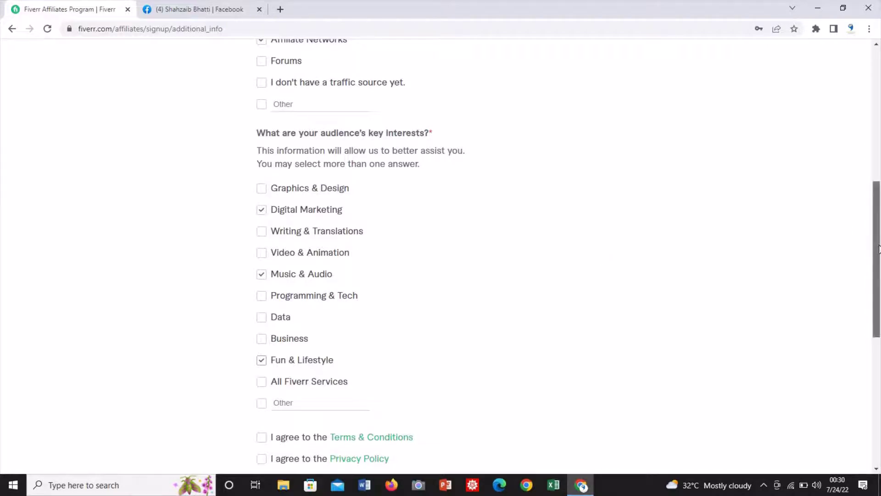
Agree to the Terms & Conditions and the Privacy Policy, and submit the affiliate registration
left_click_drag(879, 245, 879, 279)
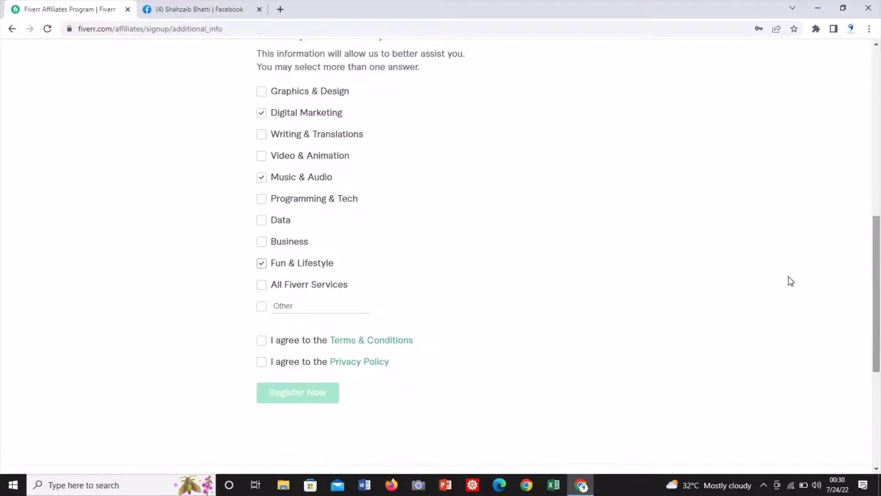
left_click(261, 343)
left_click(261, 362)
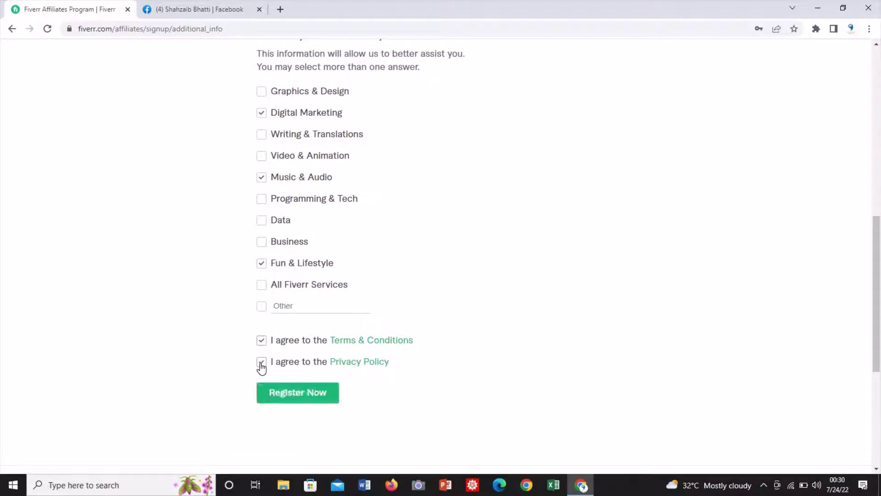
left_click(285, 391)
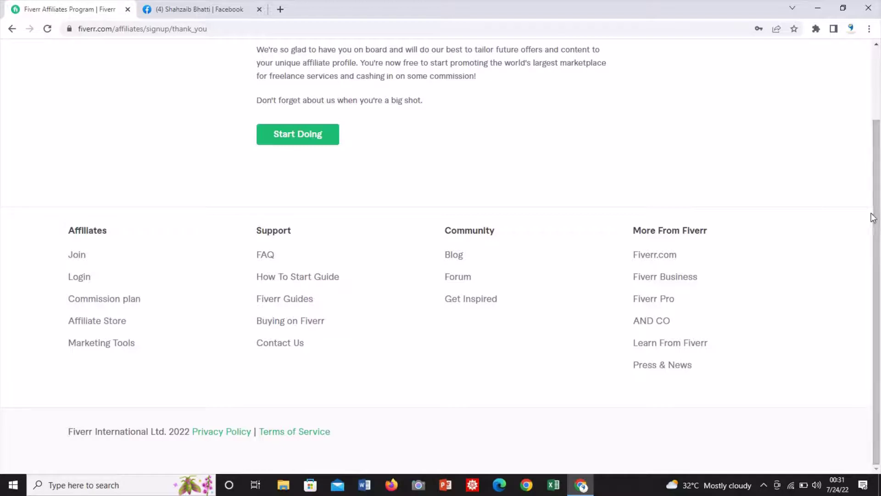
Log in to the new affiliate account with its username and password, and save the password in the Google Account
scroll(876, 218, "up", 2)
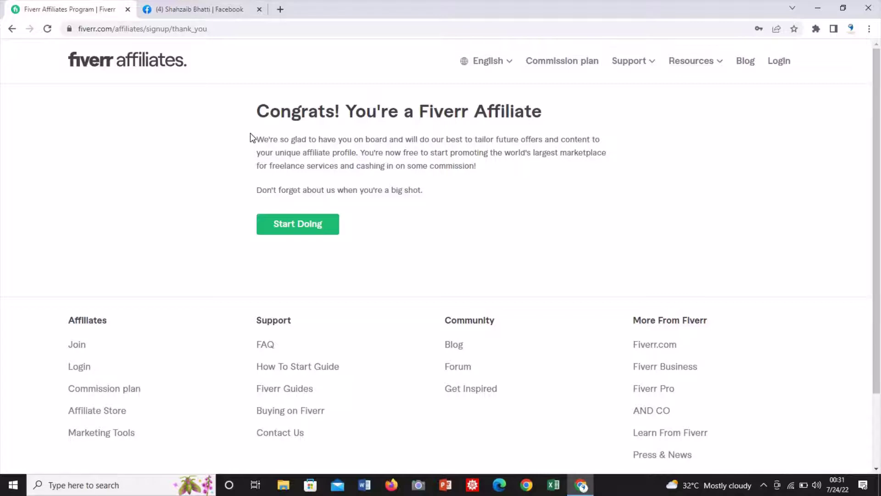
left_click(289, 224)
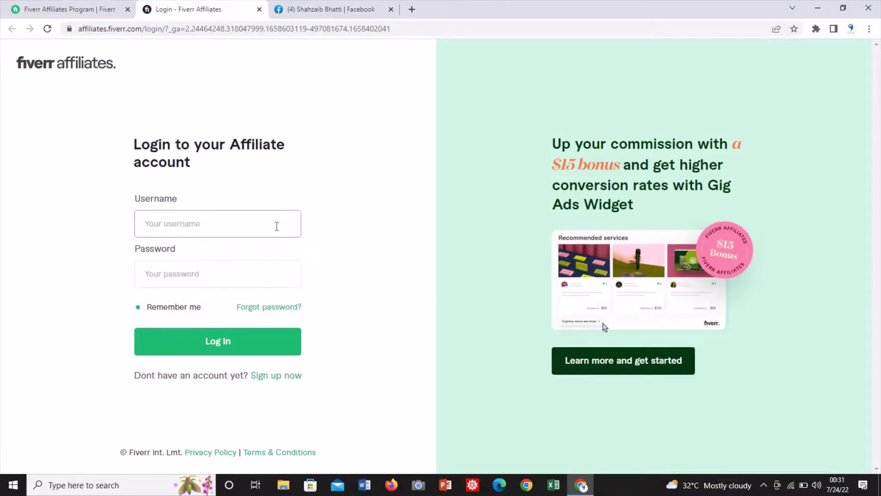
type("shahzaib296")
left_click(259, 273)
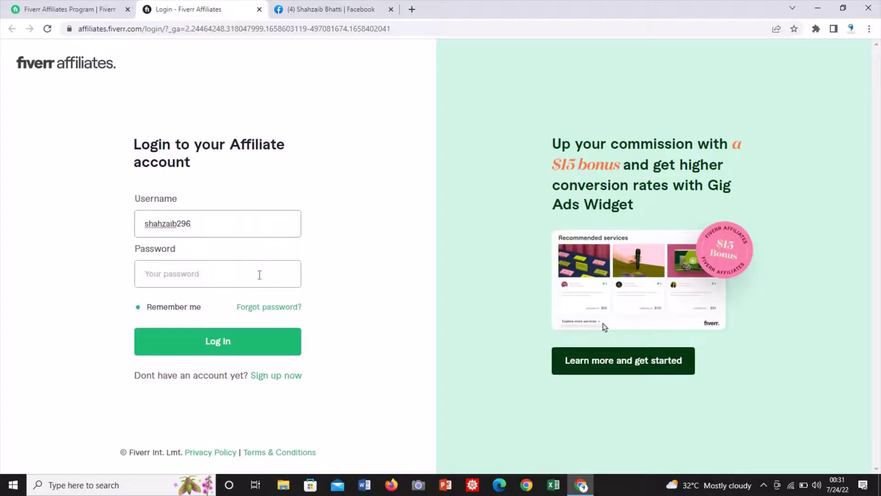
type("s•")
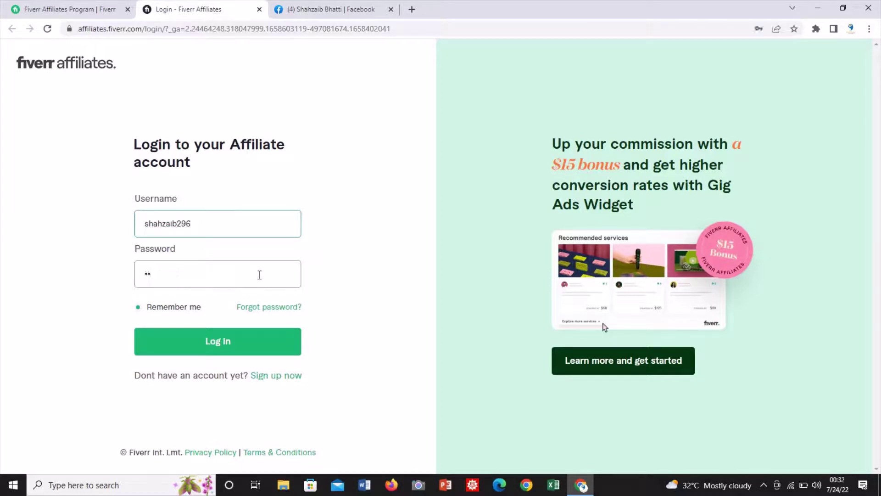
type("•••••")
key("Return")
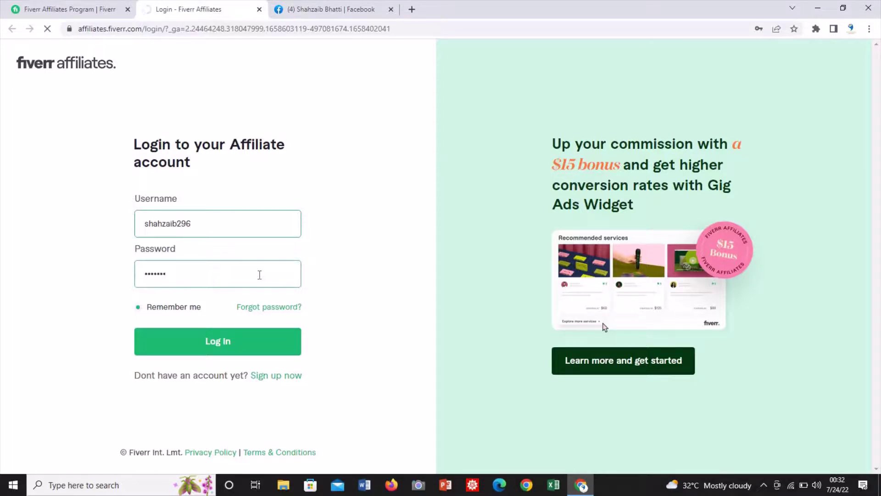
left_click(258, 342)
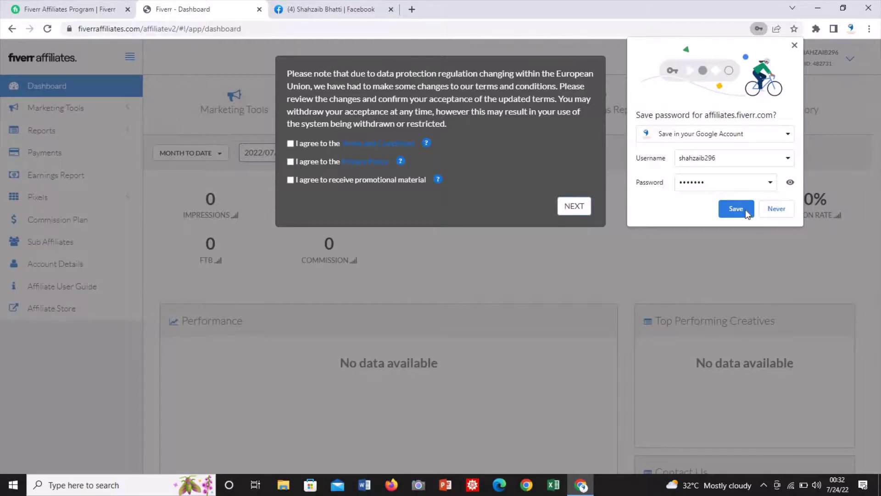
left_click(745, 210)
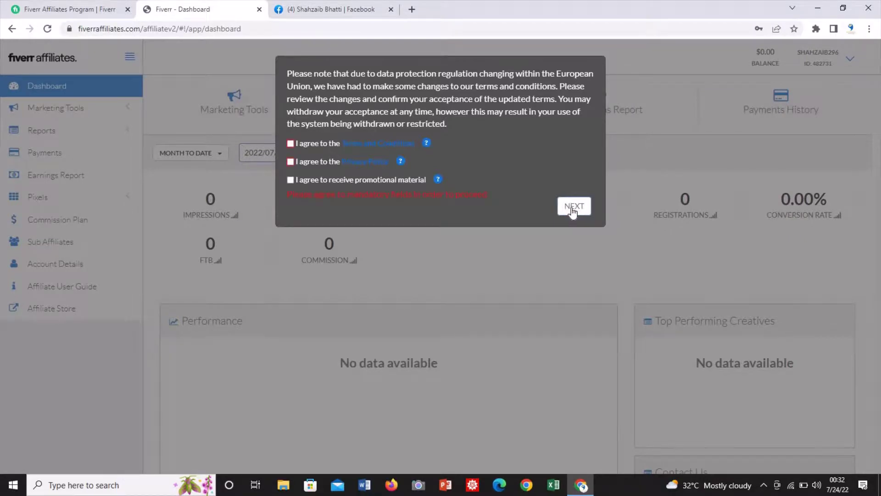
Accept the updated terms and conditions, the privacy policy and promotional material, and proceed to the dashboard
left_click(291, 143)
left_click(291, 162)
left_click(291, 180)
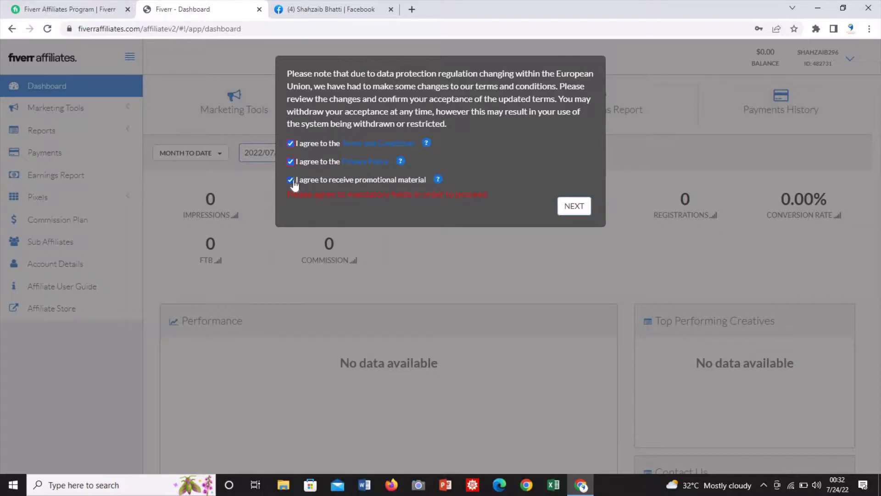
left_click(567, 207)
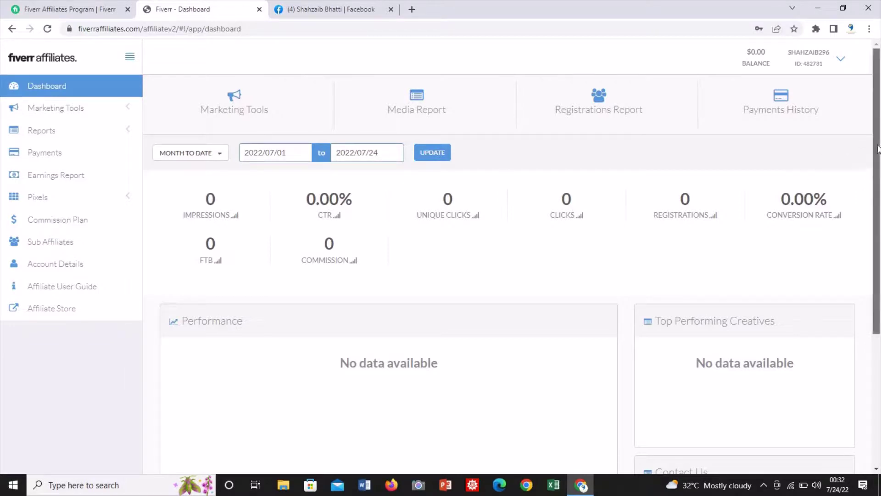
scroll(876, 147, "down", 1)
scroll(876, 155, "up", 1)
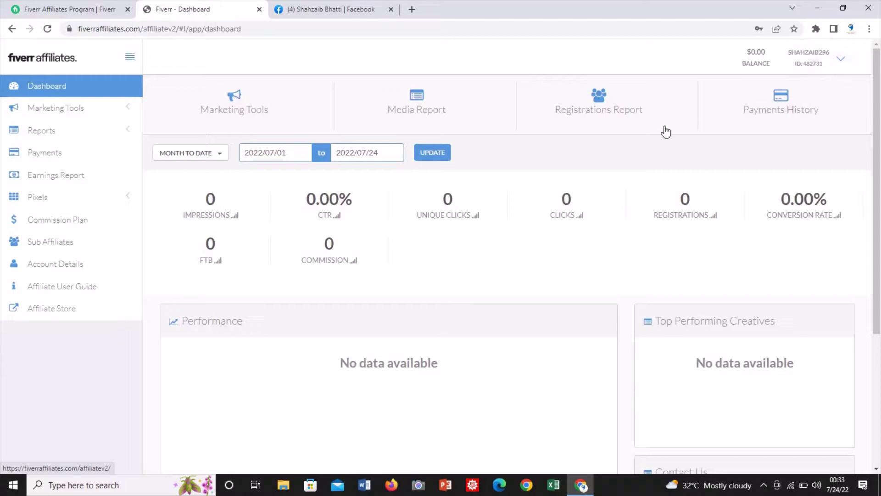
Open the Default and Deep Links page of the marketing tools and select the Fiverr CPA affiliate link
left_click(74, 110)
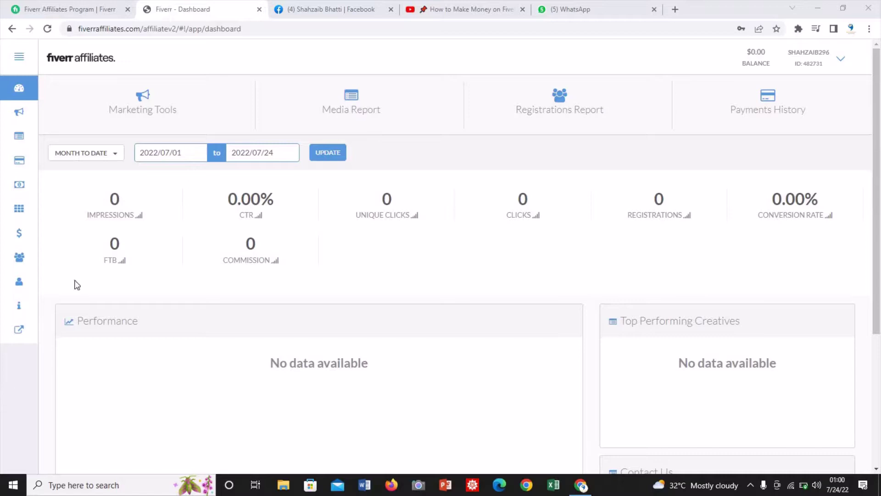
mouse_move(19, 119)
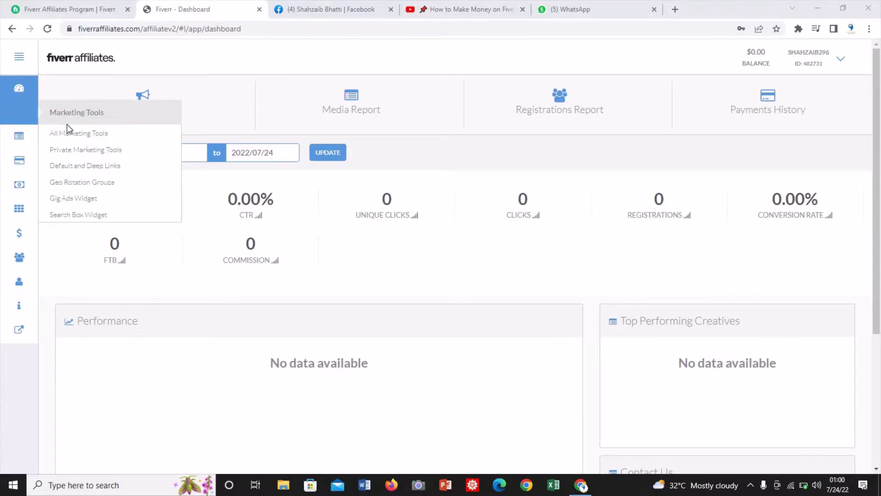
left_click(69, 149)
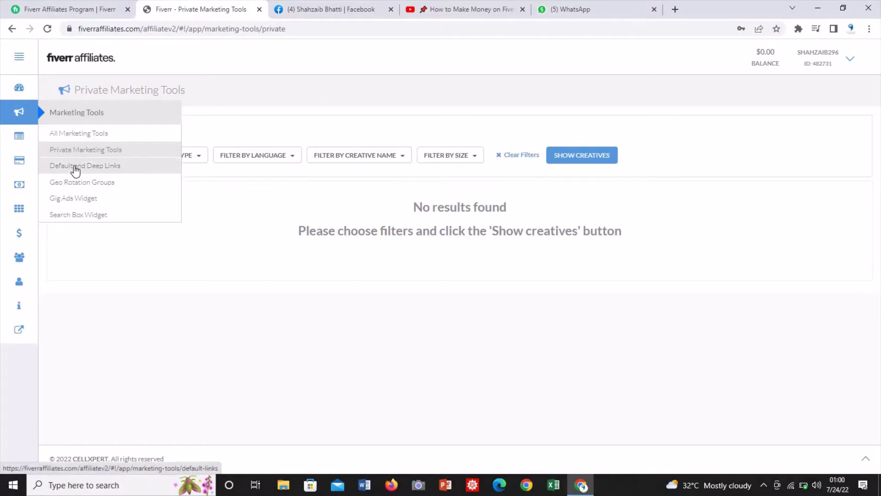
left_click(76, 167)
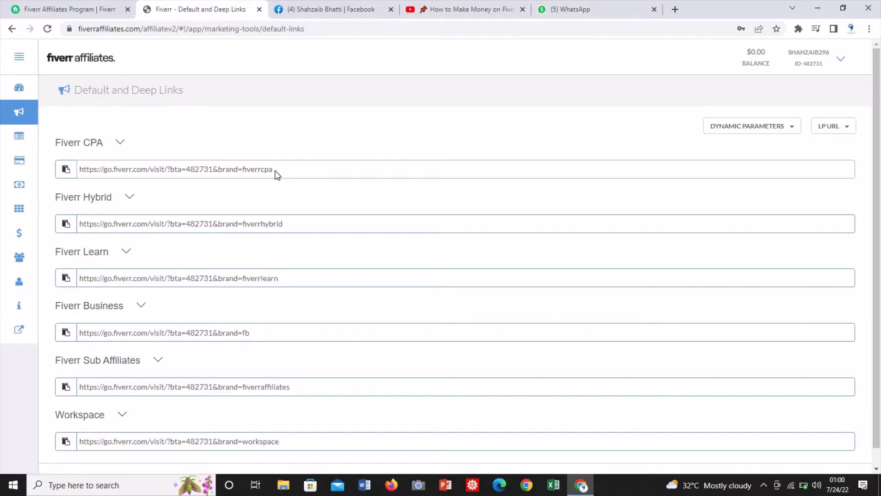
left_click_drag(274, 170, 69, 179)
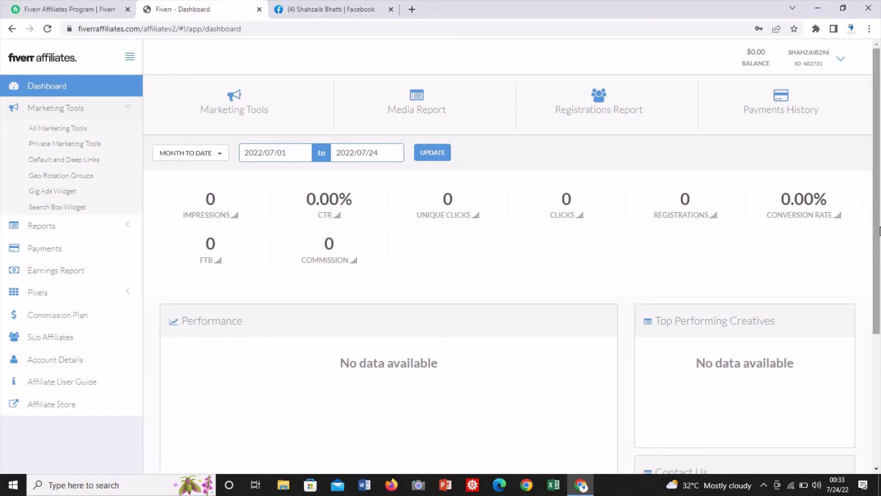
left_click_drag(879, 230, 879, 361)
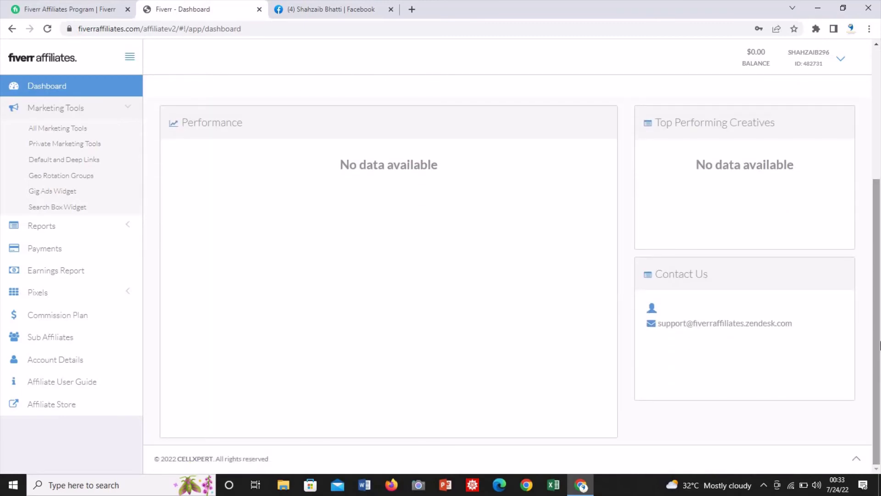
scroll(862, 280, "up", 4)
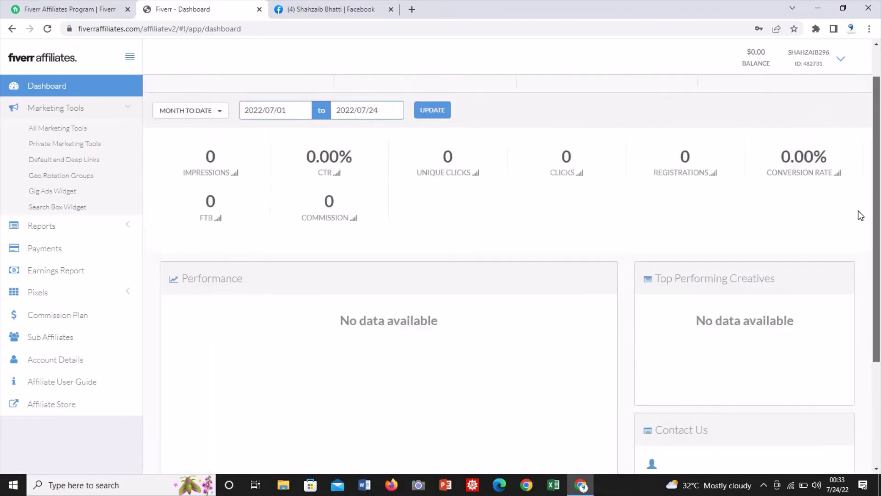
scroll(858, 211, "up", 1)
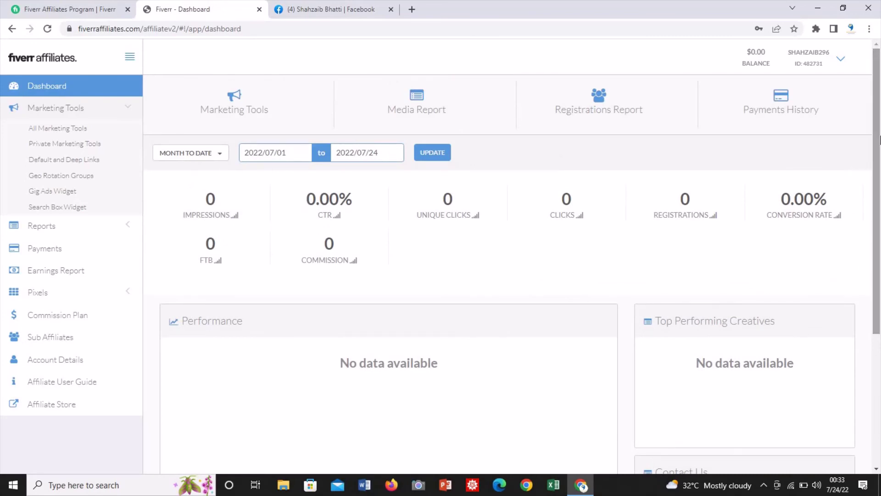